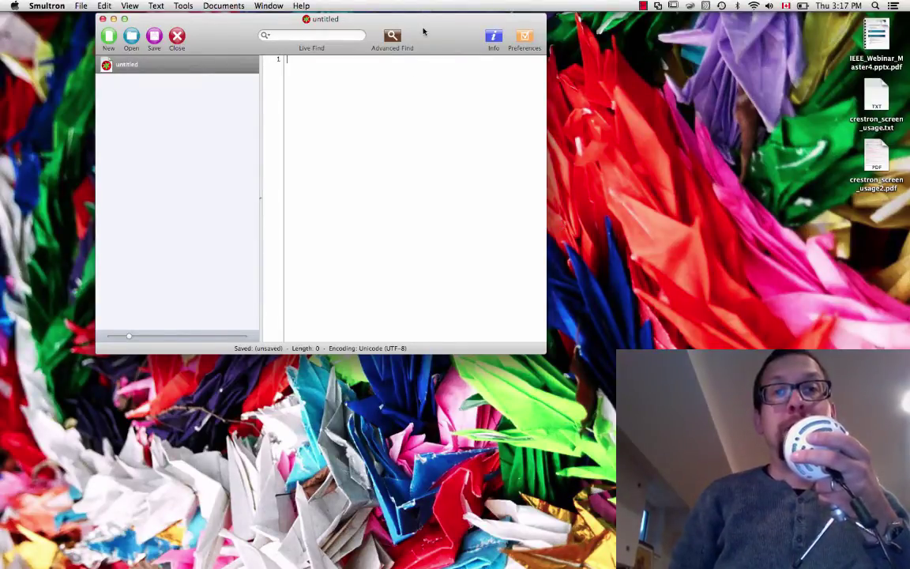
Reposition the Smultron window and open the recent file mydata.txt.
{"action": "left_click_drag", "start_coordinate": [426, 32], "coordinate": [573, 45]}
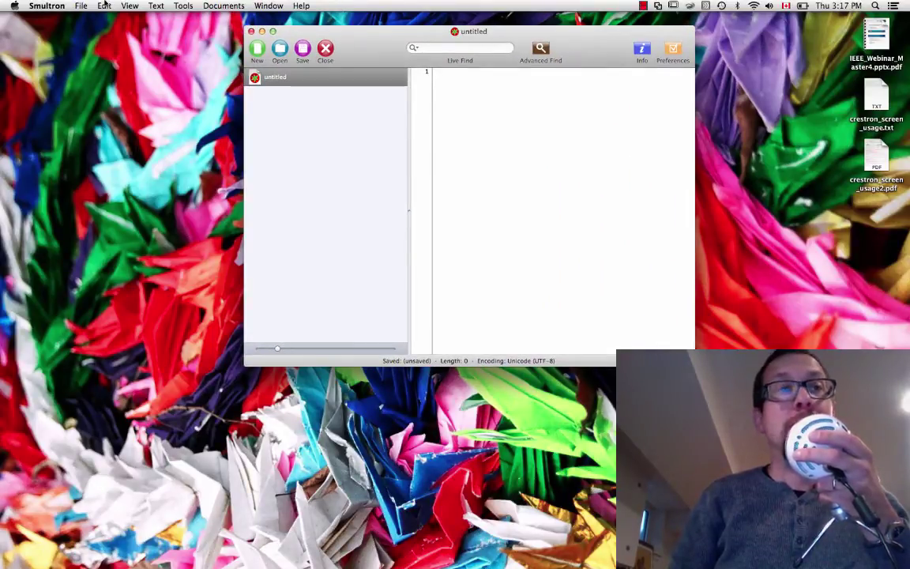
{"action": "left_click", "coordinate": [75, 6]}
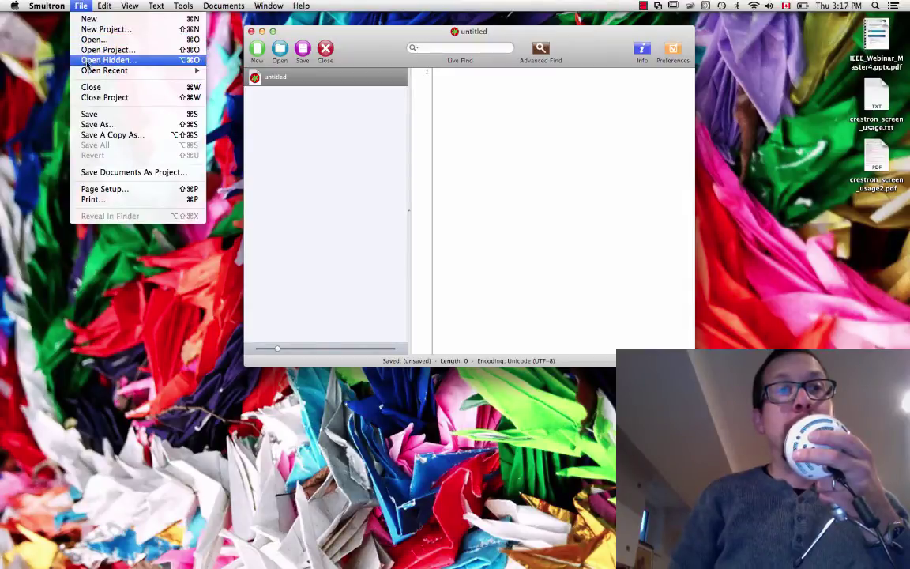
{"action": "mouse_move", "coordinate": [118, 71]}
{"action": "left_click", "coordinate": [248, 71]}
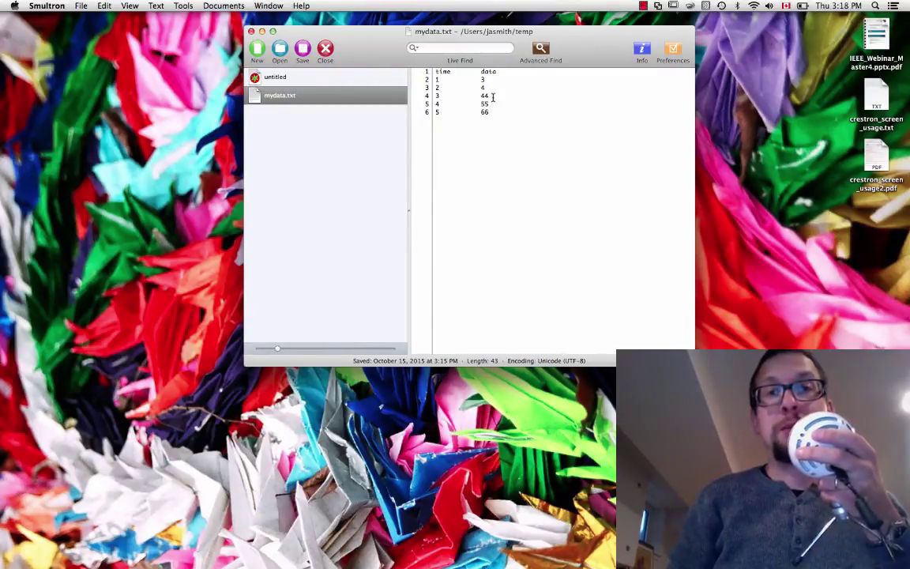
{"action": "left_click", "coordinate": [433, 72]}
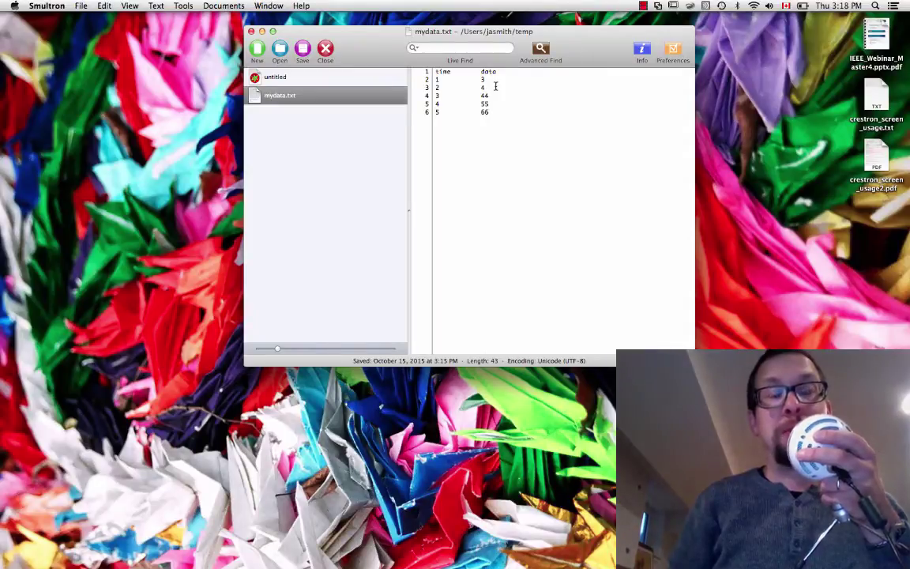
Switch to Safari, go to webfas.yorku.ca and log on to WebFAS from its login page.
{"action": "mouse_move", "coordinate": [154, 561]}
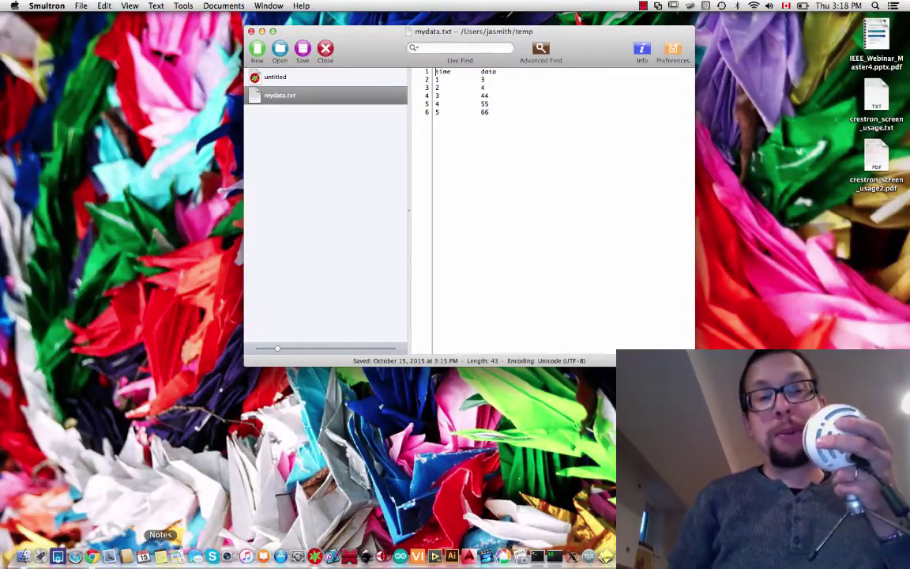
{"action": "left_click", "coordinate": [75, 558]}
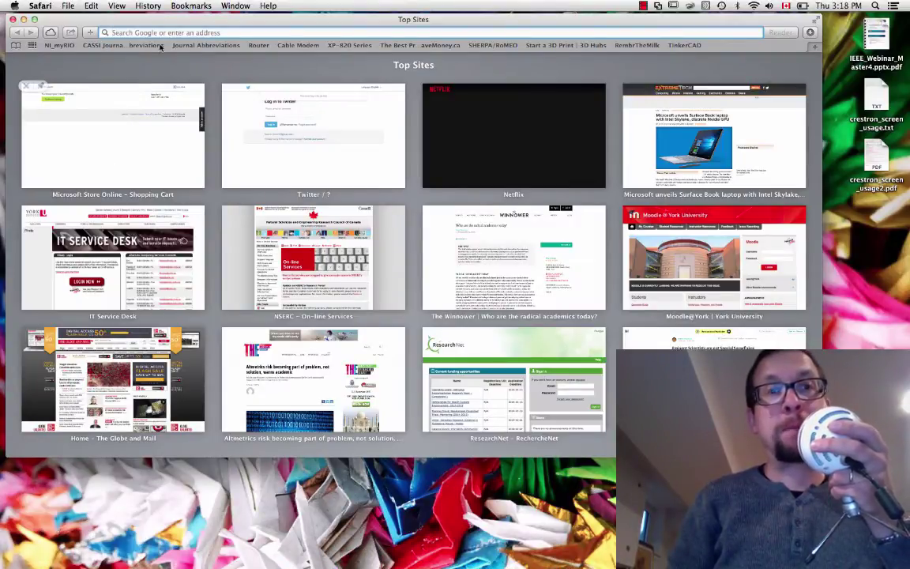
{"action": "left_click", "coordinate": [185, 32]}
{"action": "type", "text": "webfas.yorku.ca"}
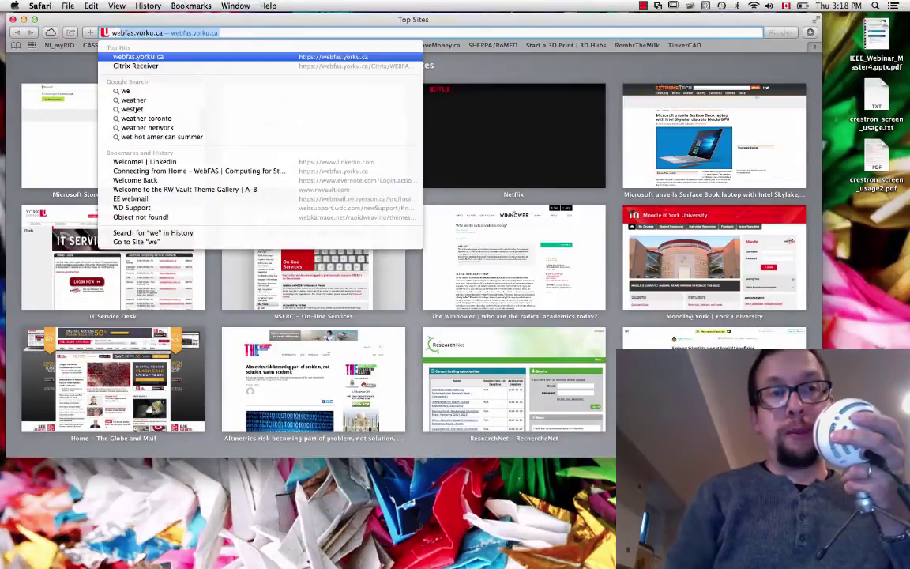
{"action": "key", "text": "Return"}
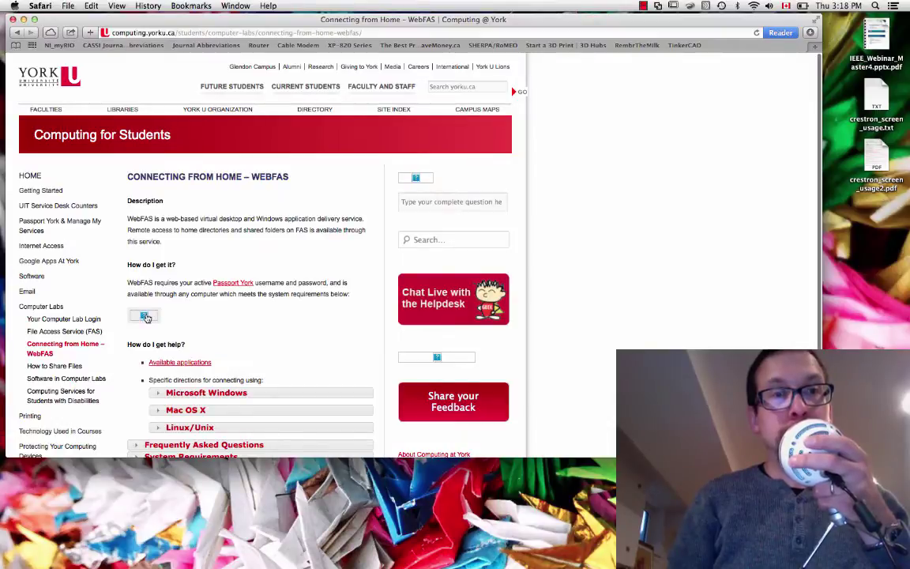
{"action": "left_click", "coordinate": [148, 320]}
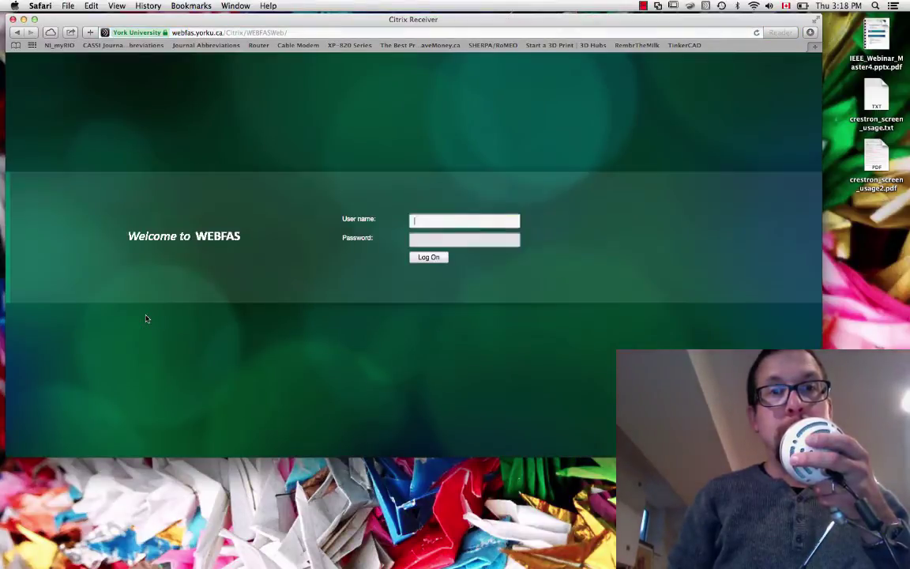
{"action": "left_click", "coordinate": [439, 262]}
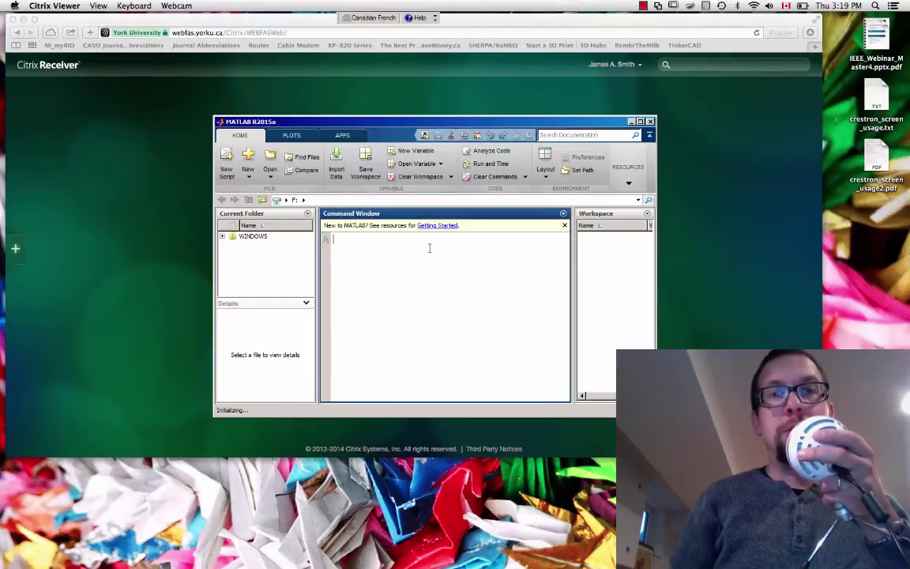
Set the remote MATLAB session's keyboard layout to US.
{"action": "left_click", "coordinate": [381, 19]}
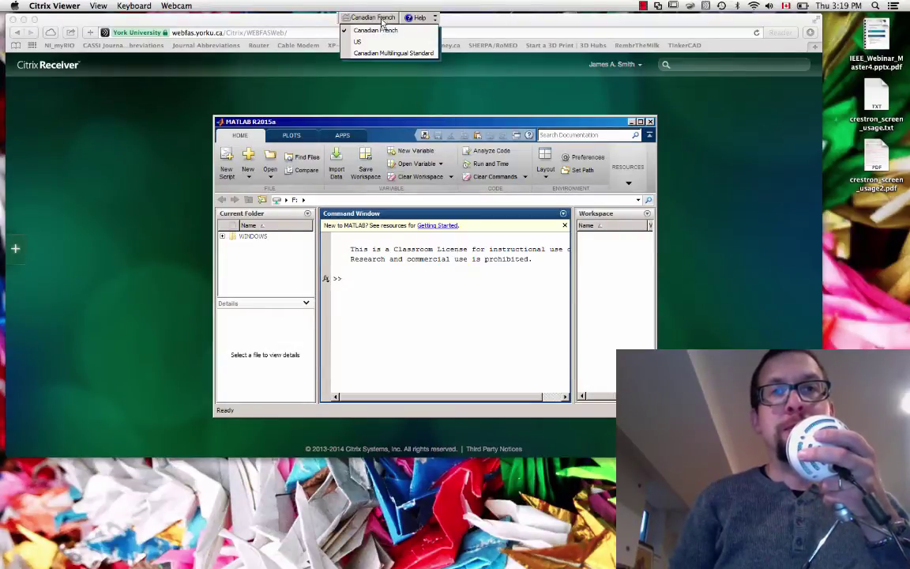
{"action": "left_click", "coordinate": [358, 42]}
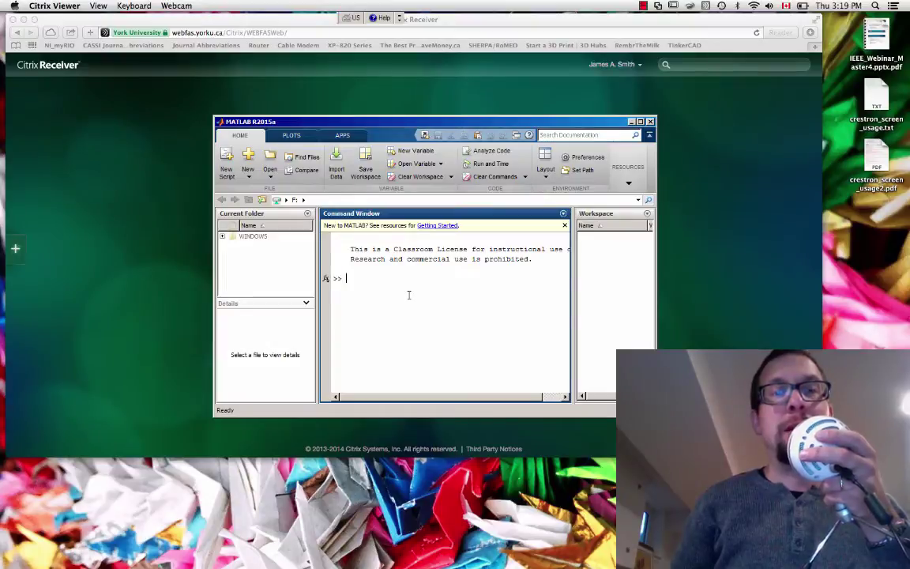
Start opening a file in MATLAB, expand Computer and grant the application Read & Write access to local files.
{"action": "left_click", "coordinate": [270, 162]}
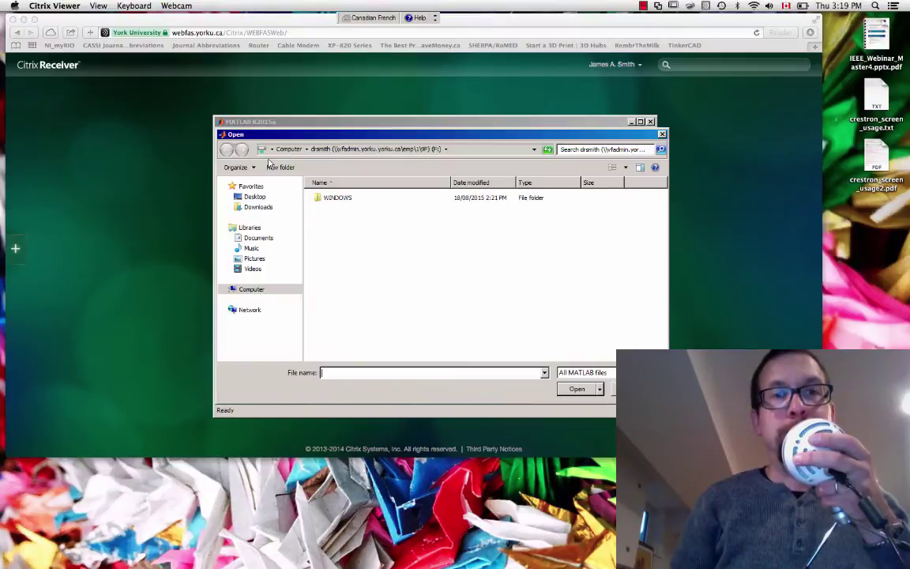
{"action": "left_click", "coordinate": [251, 290]}
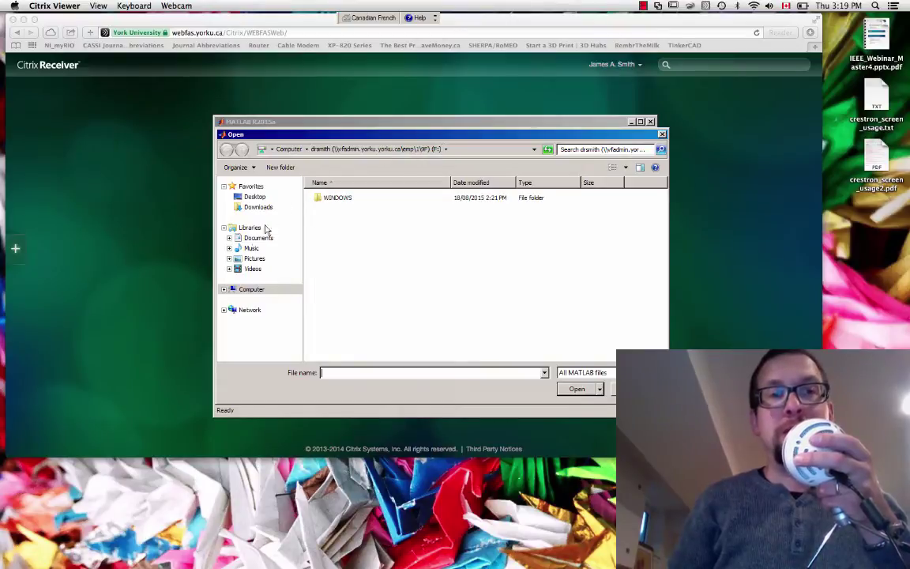
{"action": "left_click", "coordinate": [225, 291]}
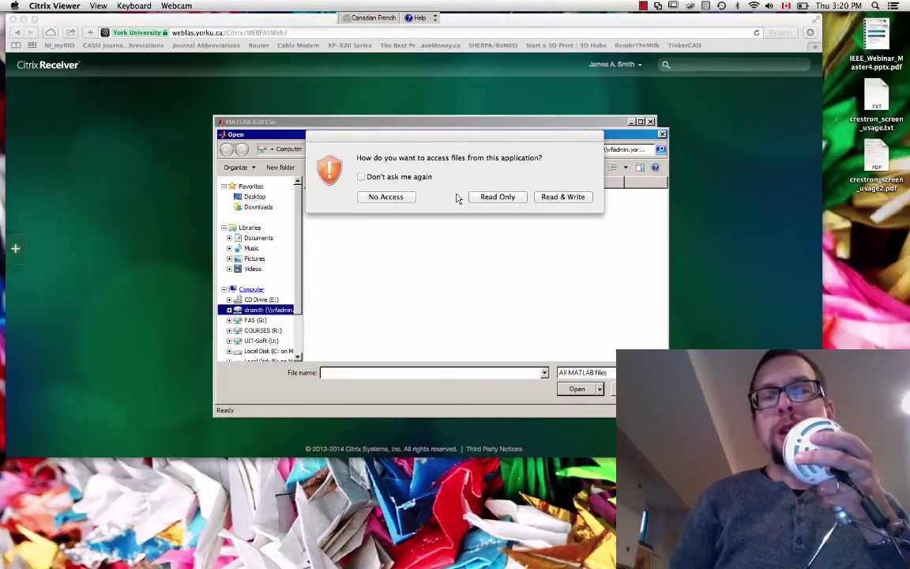
{"action": "left_click", "coordinate": [564, 198]}
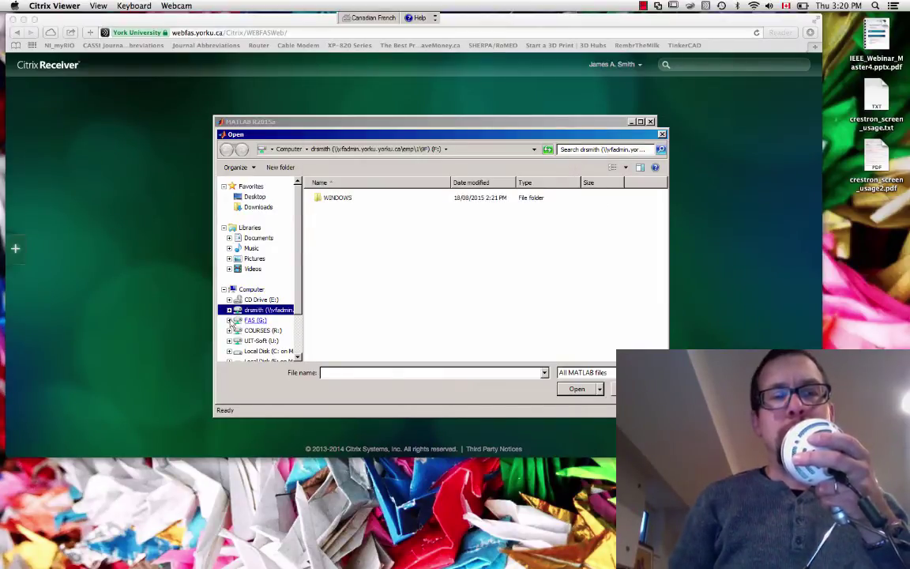
Widen the folder tree and browse Local Disk (C: on Macbook) through Users and the personal home folder to the temp folder.
{"action": "scroll", "coordinate": [301, 324], "scroll_direction": "down", "scroll_amount": 2}
{"action": "scroll", "coordinate": [301, 324], "scroll_direction": "down", "scroll_amount": 1}
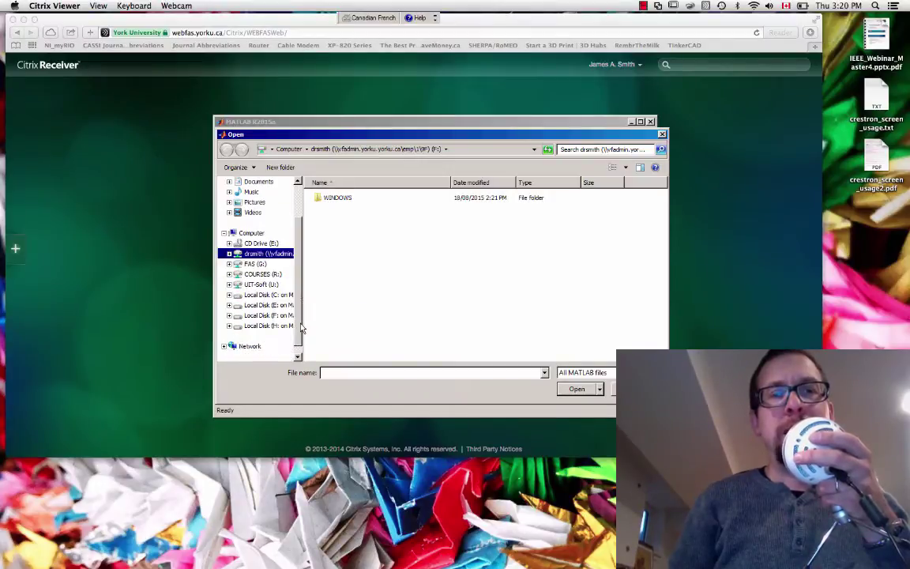
{"action": "scroll", "coordinate": [301, 326], "scroll_direction": "up", "scroll_amount": 1}
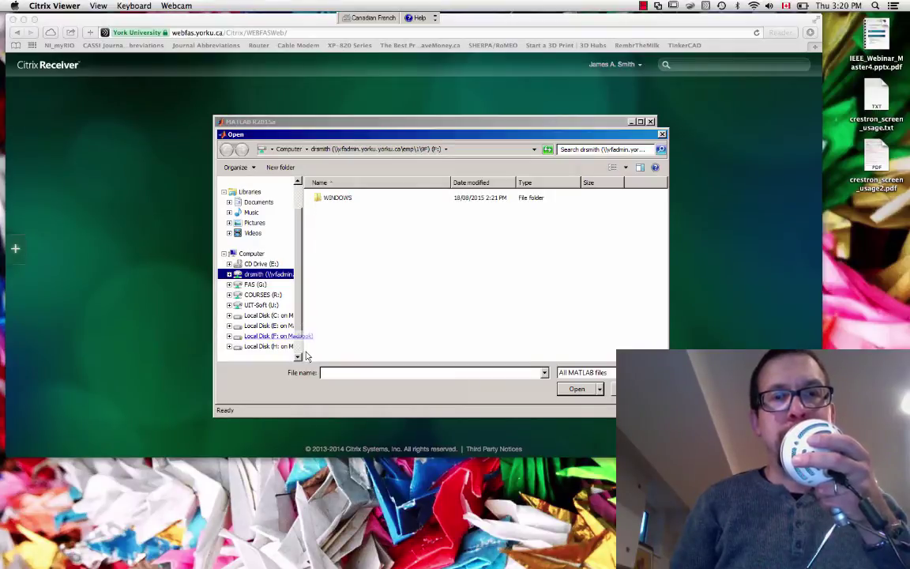
{"action": "left_click_drag", "start_coordinate": [302, 327], "coordinate": [391, 329]}
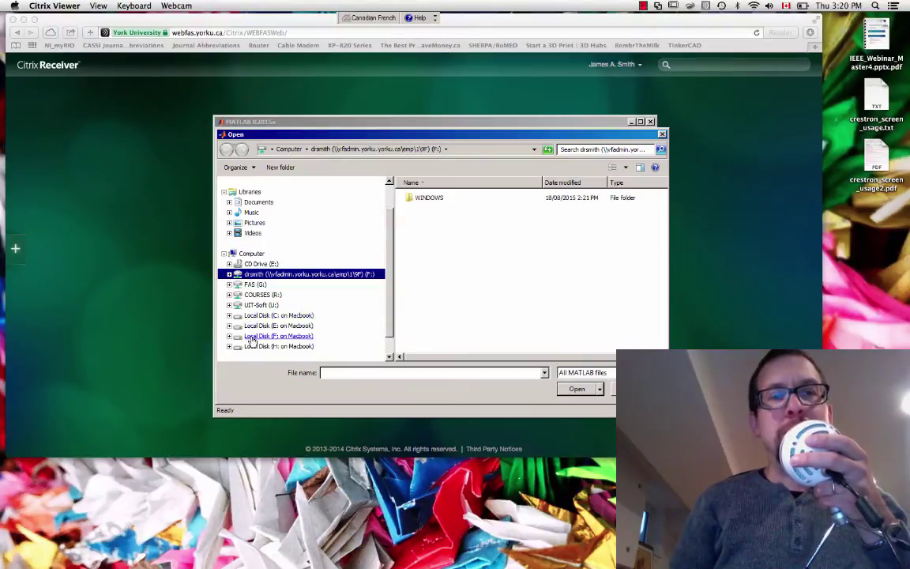
{"action": "left_click", "coordinate": [294, 317]}
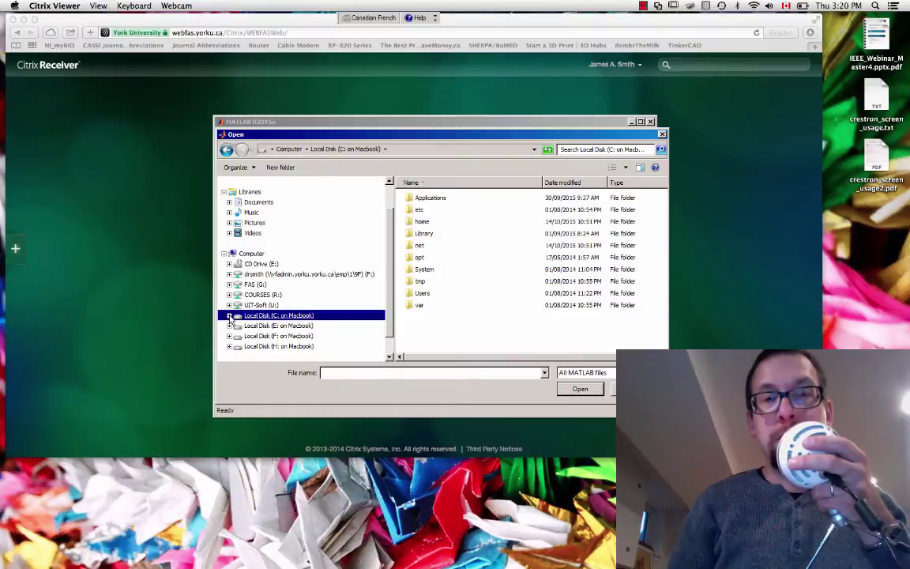
{"action": "double_click", "coordinate": [420, 293]}
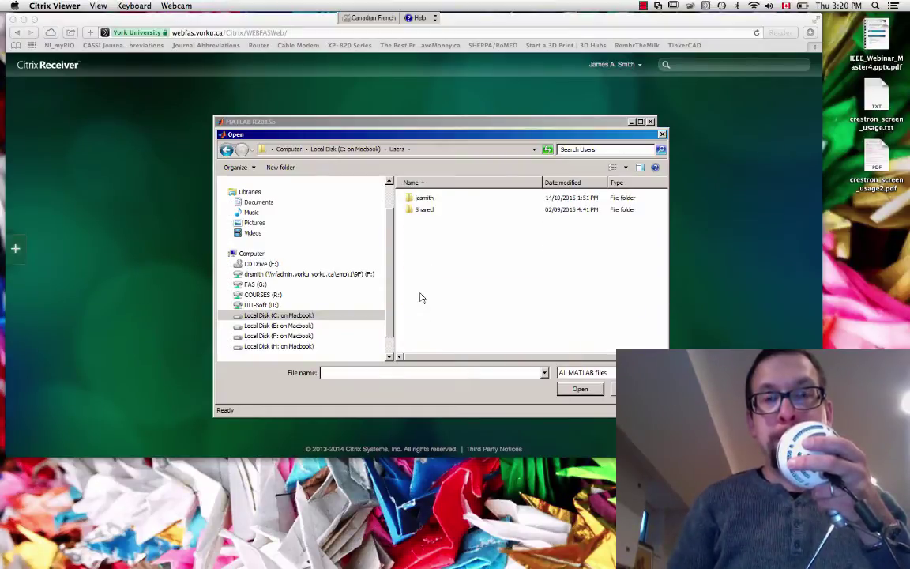
{"action": "double_click", "coordinate": [421, 199]}
{"action": "scroll", "coordinate": [433, 306], "scroll_direction": "down", "scroll_amount": 2}
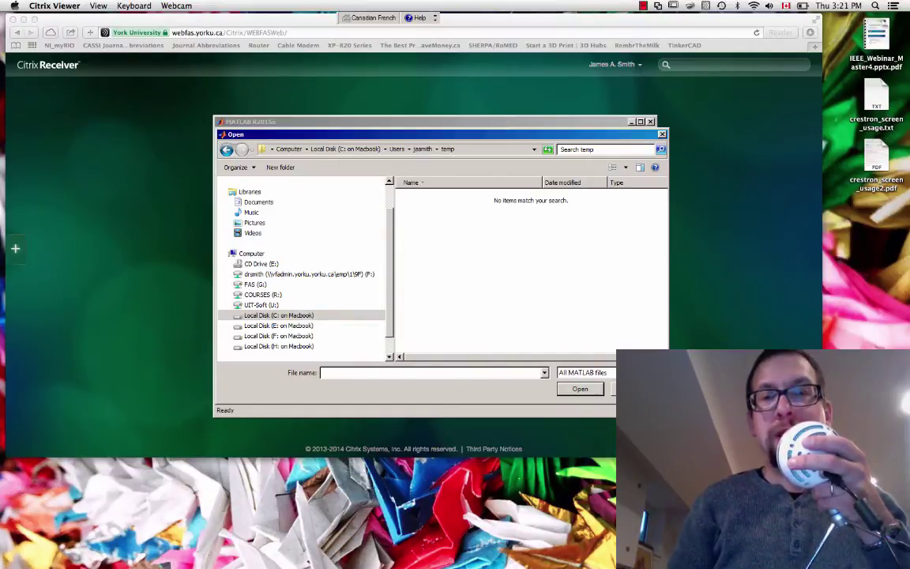
Show All Files (*.*) in the temp folder and open the mydata text file in the MATLAB editor.
{"action": "left_click", "coordinate": [585, 372]}
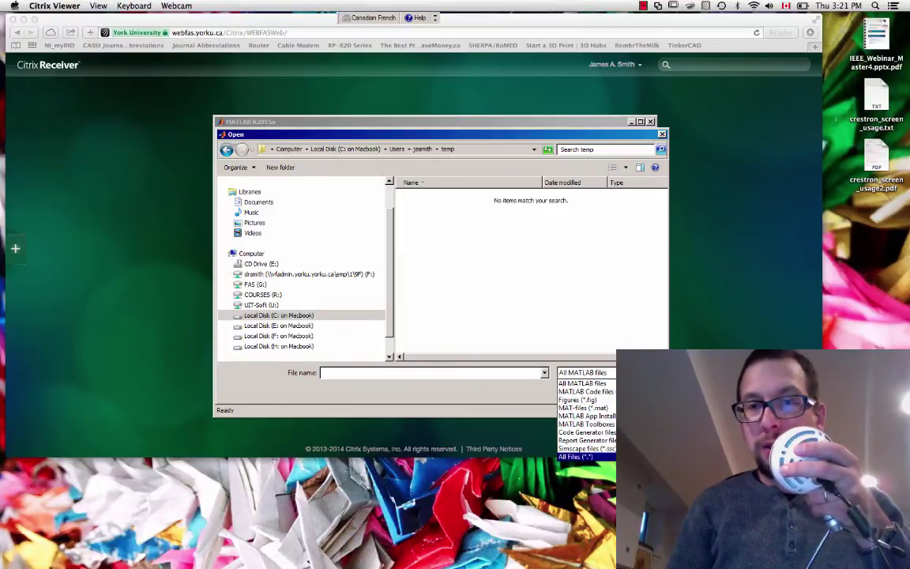
{"action": "left_click", "coordinate": [575, 456]}
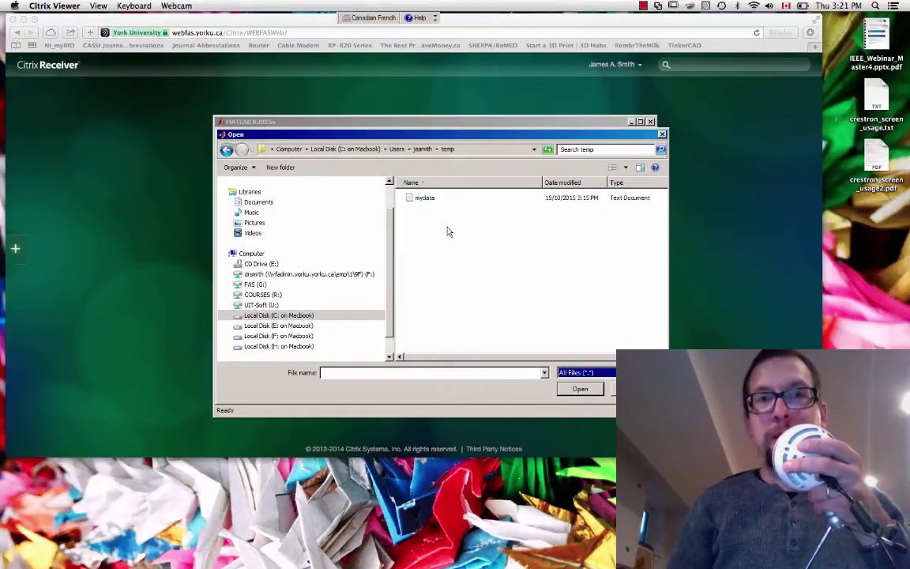
{"action": "left_click", "coordinate": [427, 202]}
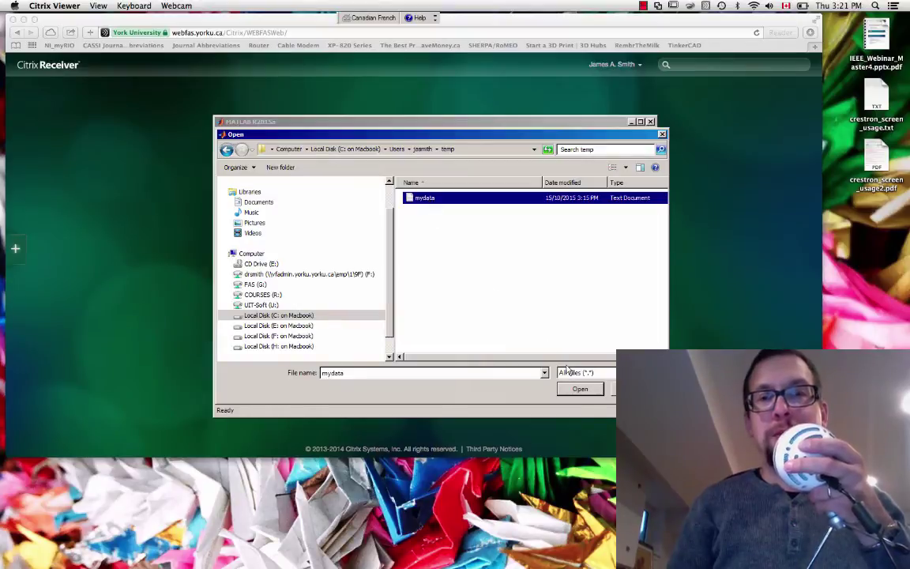
{"action": "left_click", "coordinate": [579, 390]}
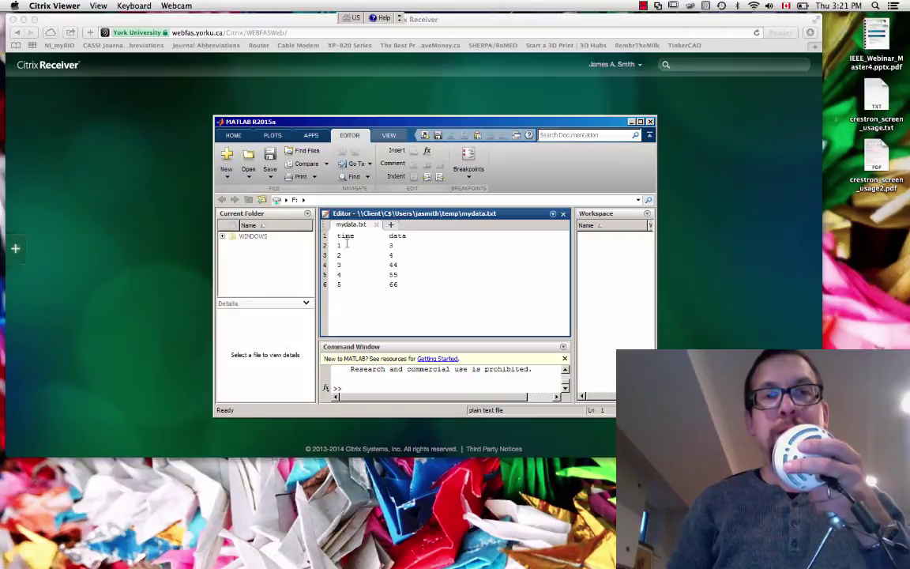
Start Import Data and load mydata from the temp folder in the personal home folder under Users on Local Disk (C: on Macbook).
{"action": "left_click_drag", "start_coordinate": [338, 236], "coordinate": [407, 283]}
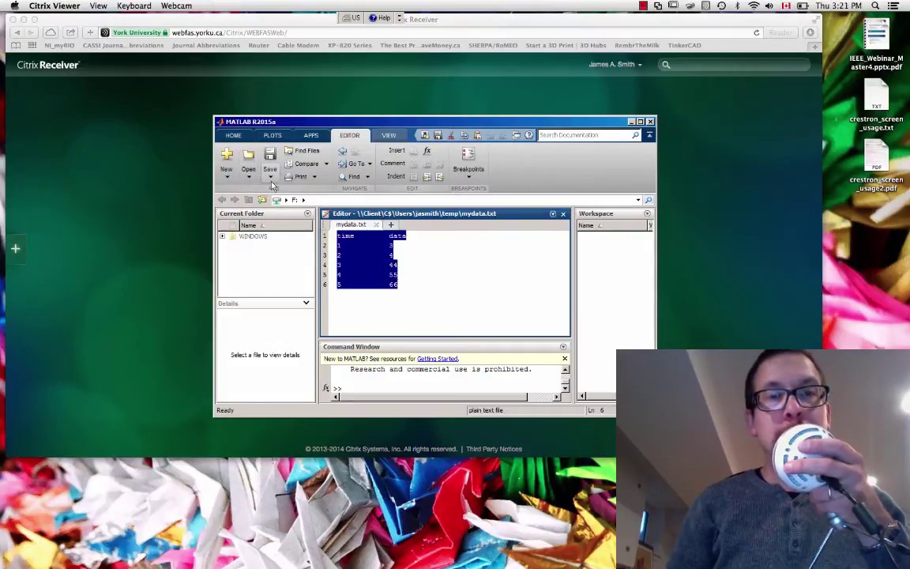
{"action": "left_click", "coordinate": [240, 136]}
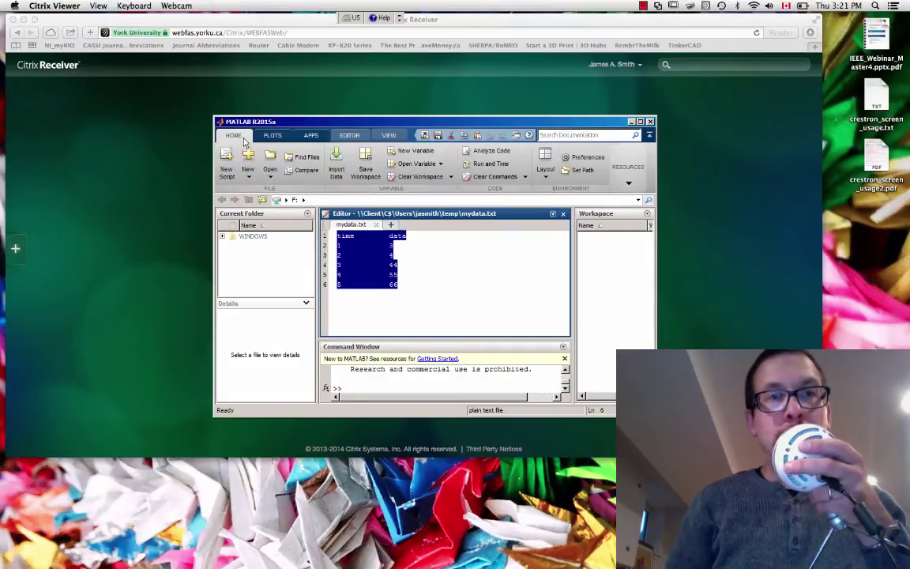
{"action": "left_click", "coordinate": [335, 160]}
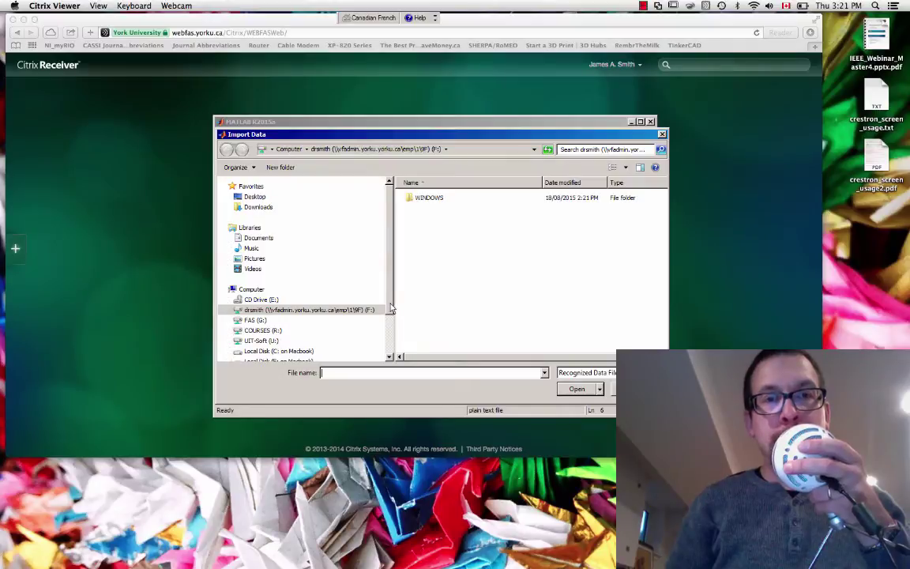
{"action": "scroll", "coordinate": [389, 341], "scroll_direction": "down", "scroll_amount": 2}
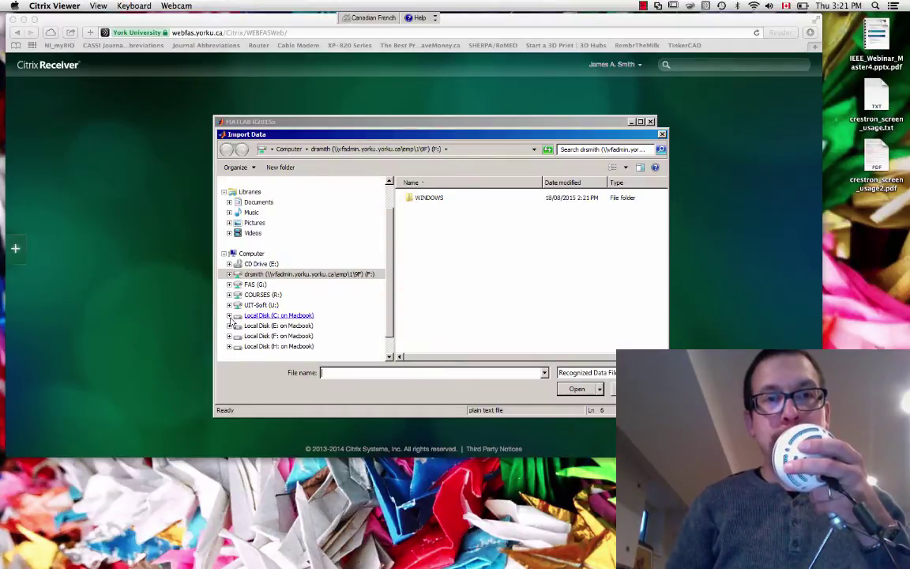
{"action": "left_click", "coordinate": [230, 316]}
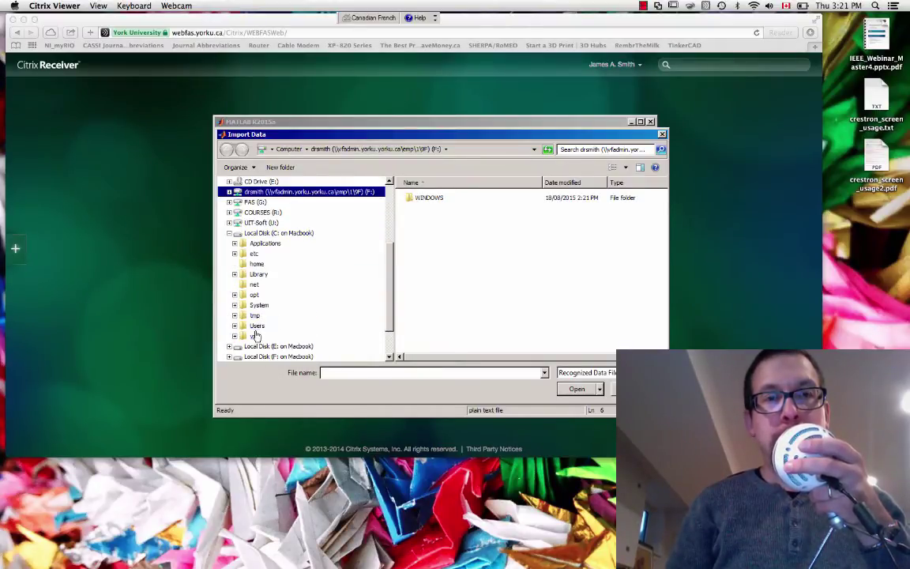
{"action": "left_click", "coordinate": [257, 327]}
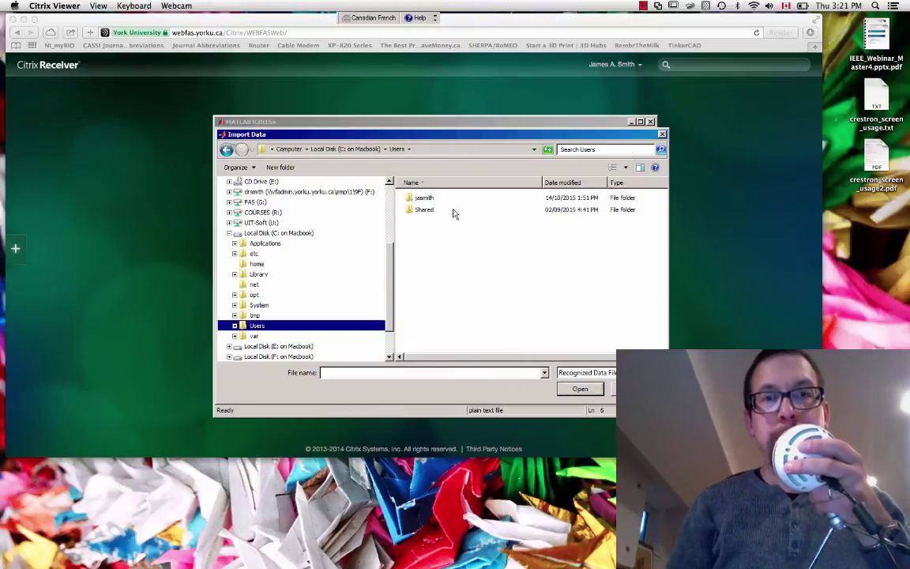
{"action": "double_click", "coordinate": [425, 198]}
{"action": "scroll", "coordinate": [422, 268], "scroll_direction": "down", "scroll_amount": 3}
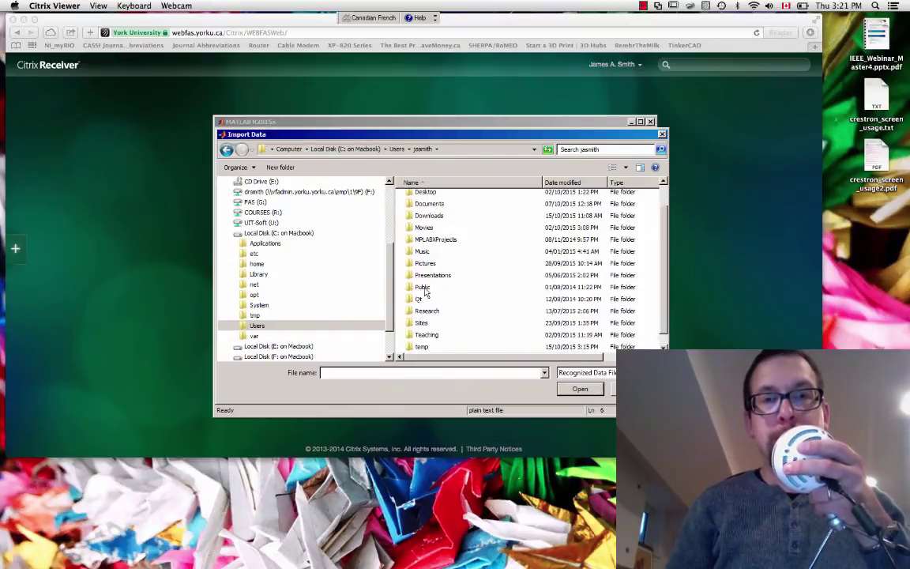
{"action": "double_click", "coordinate": [421, 335]}
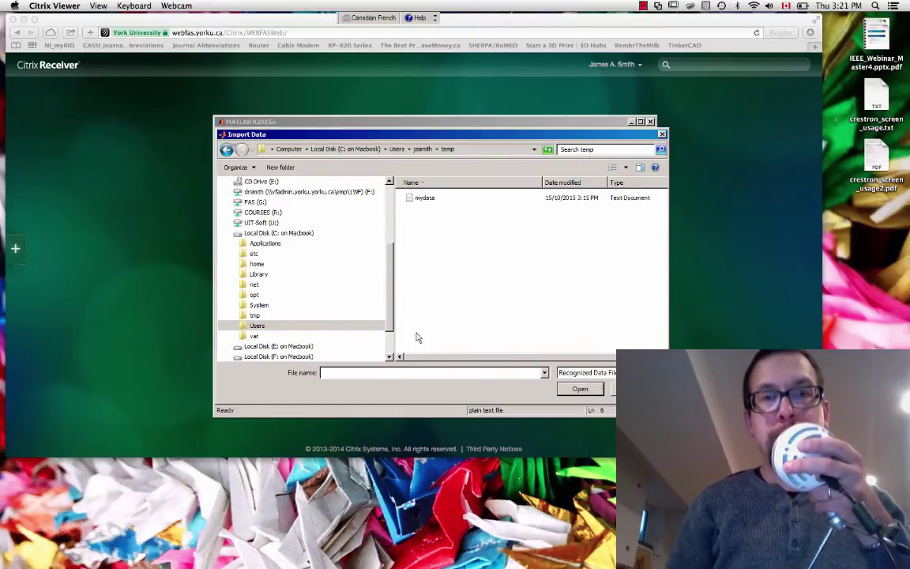
{"action": "double_click", "coordinate": [420, 198]}
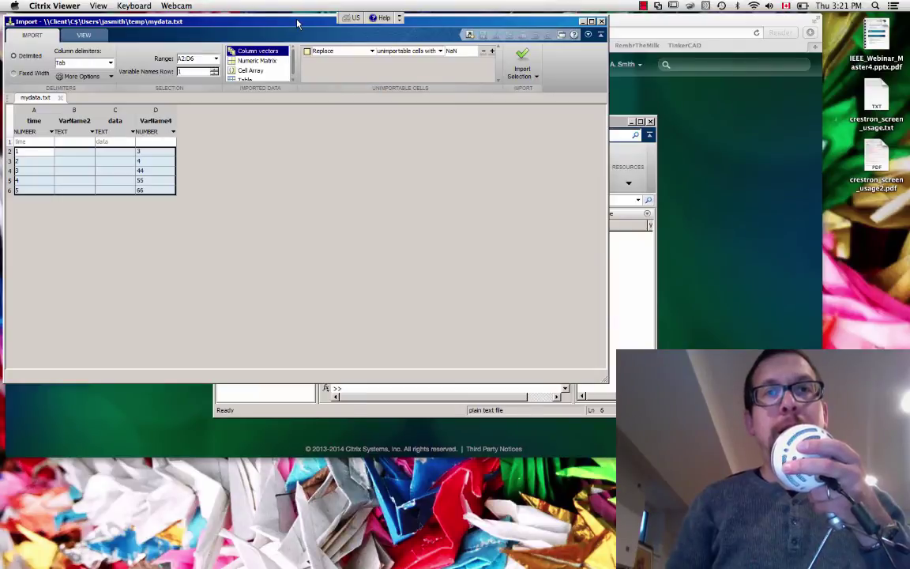
Import the tab-delimited range A2:D6 of mydata.txt as column vectors and close the Import window.
{"action": "left_click_drag", "start_coordinate": [298, 24], "coordinate": [385, 62]}
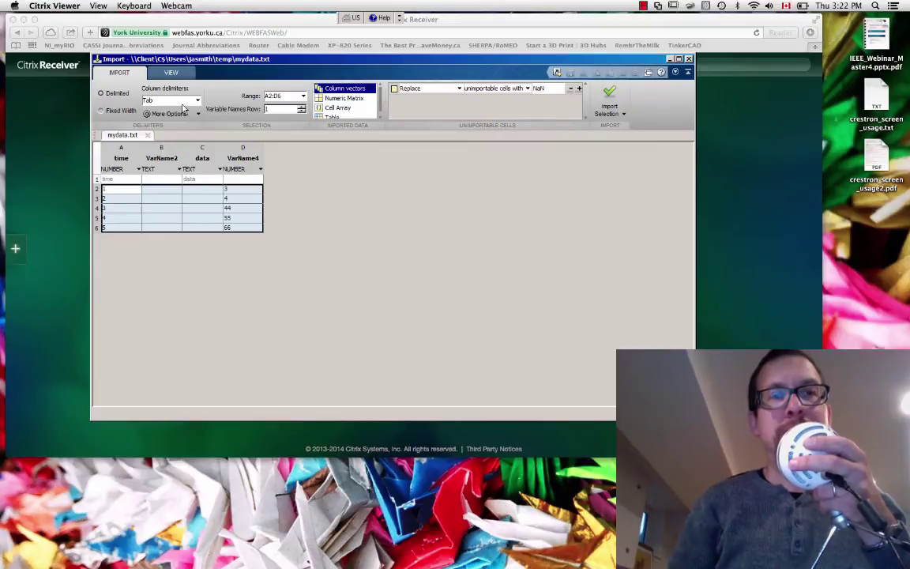
{"action": "left_click", "coordinate": [299, 110]}
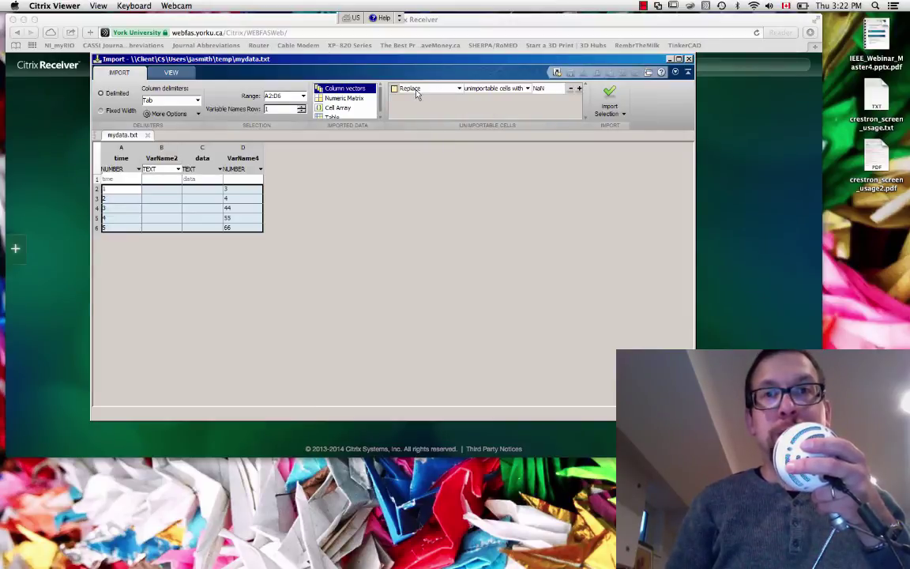
{"action": "left_click", "coordinate": [610, 95]}
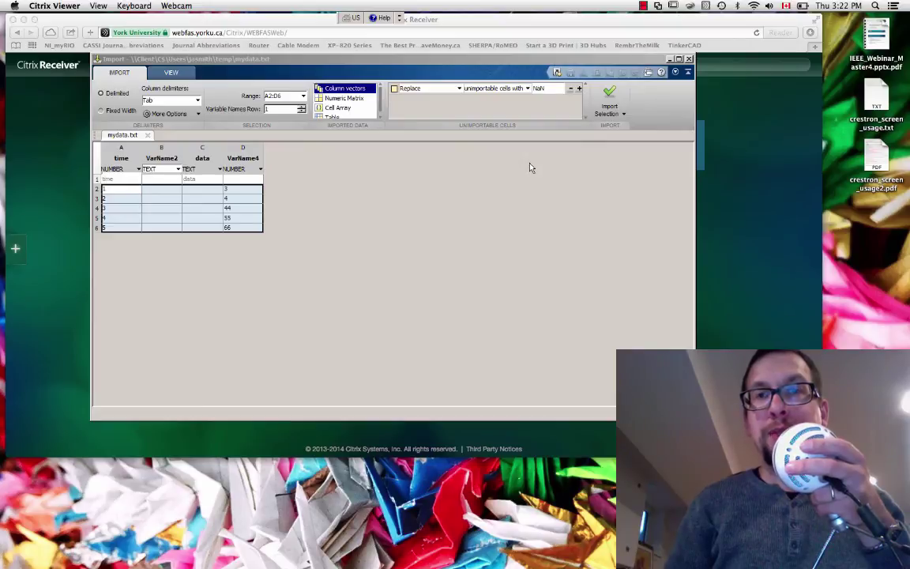
{"action": "left_click", "coordinate": [172, 73]}
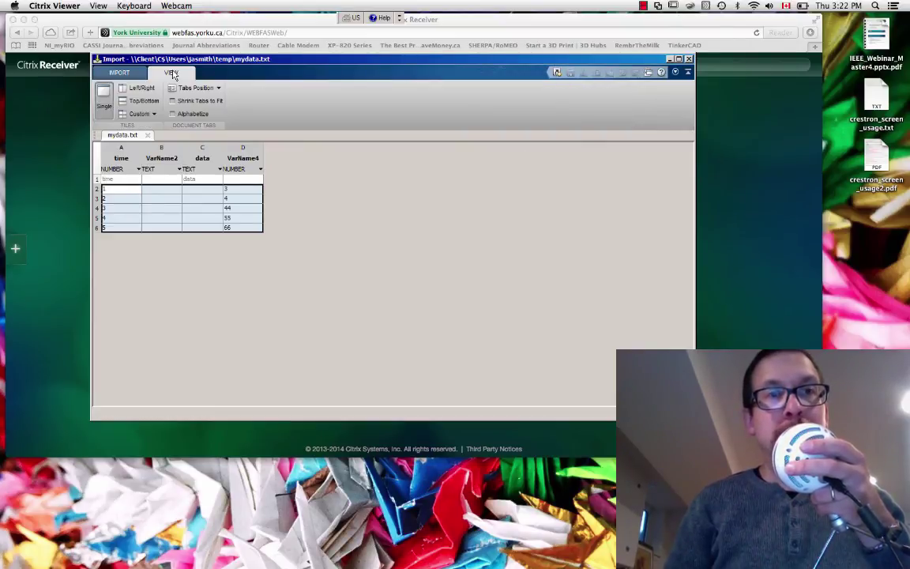
{"action": "left_click", "coordinate": [688, 60]}
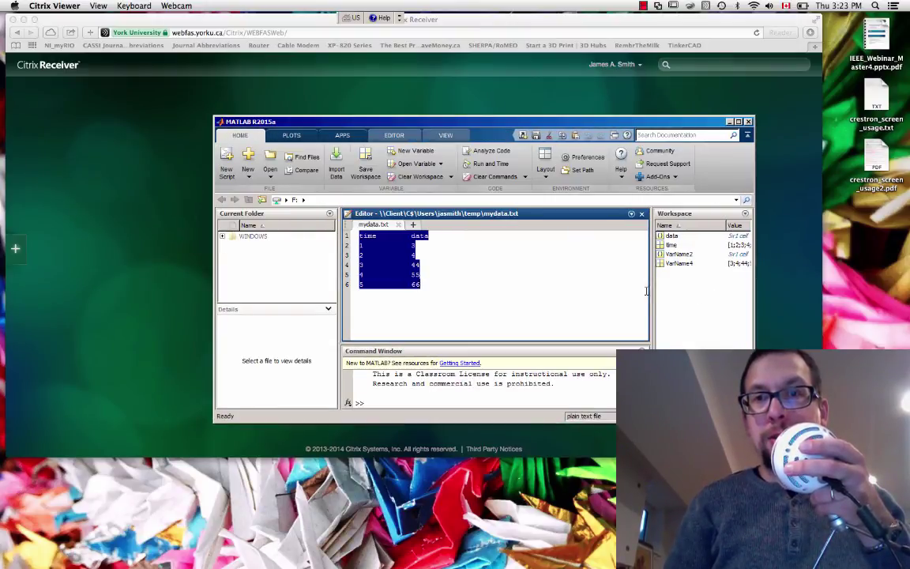
Widen the Workspace, open the time variable for viewing and check the imported variables VarName4, VarName2 and data.
{"action": "left_click_drag", "start_coordinate": [646, 291], "coordinate": [562, 289]}
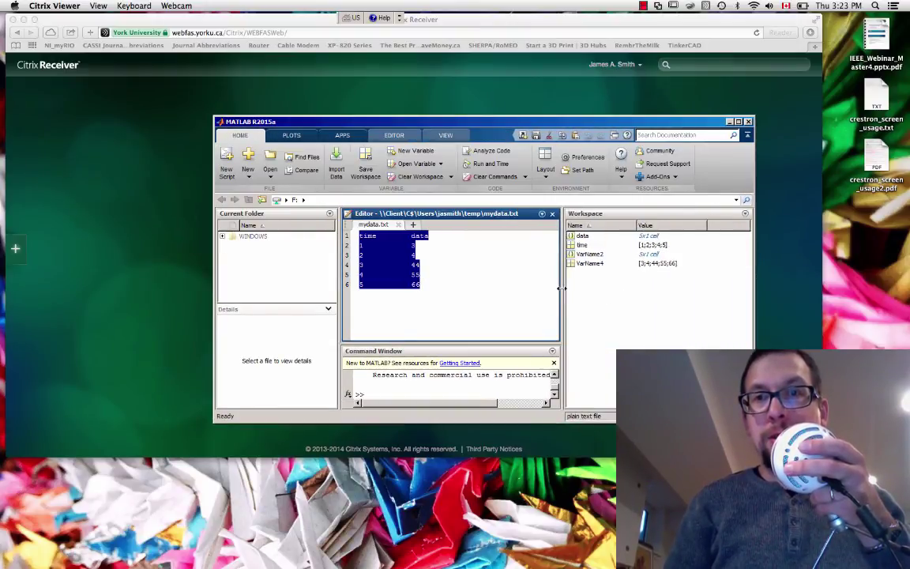
{"action": "double_click", "coordinate": [583, 245]}
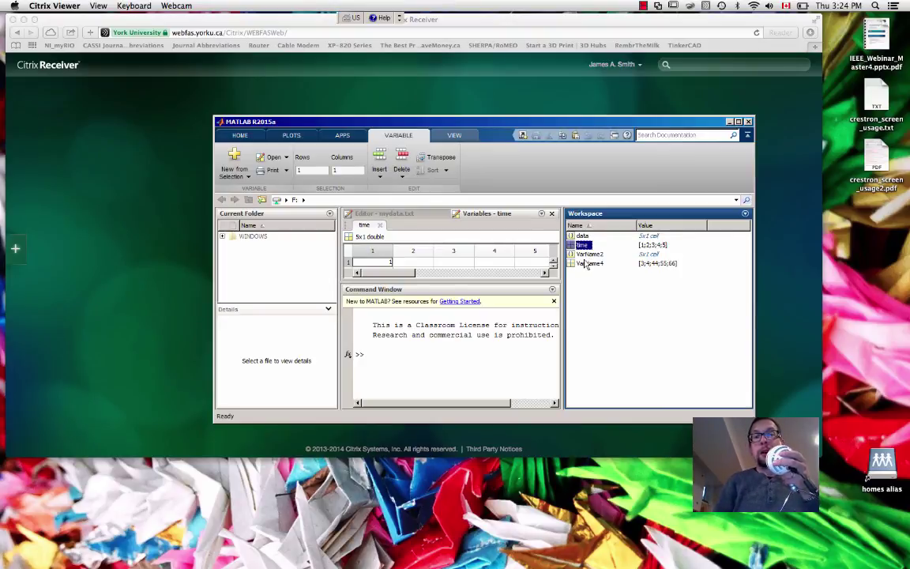
{"action": "left_click", "coordinate": [588, 265]}
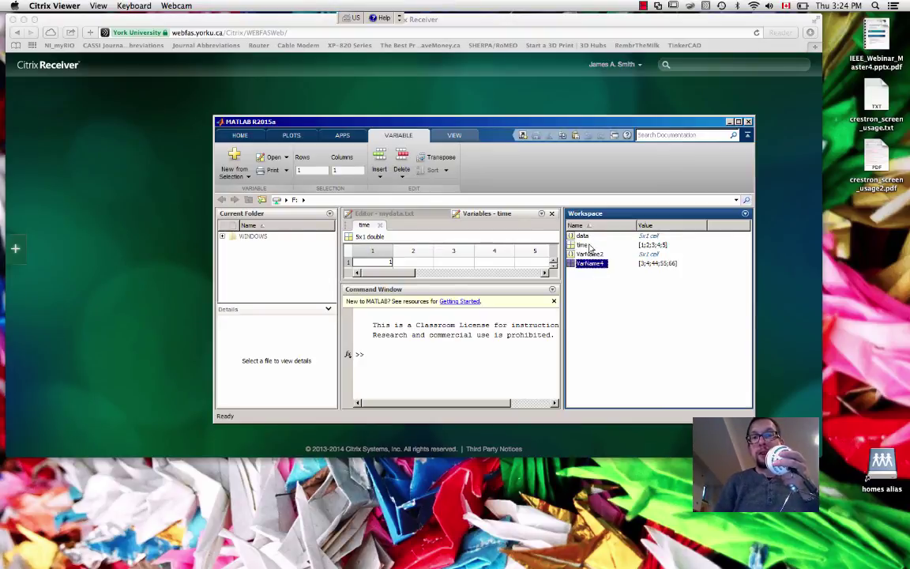
{"action": "left_click", "coordinate": [588, 253]}
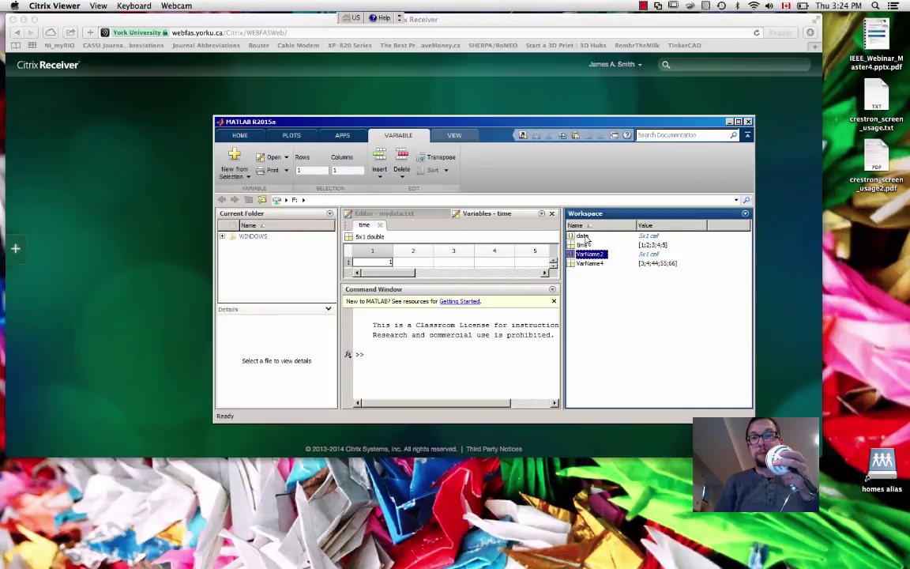
{"action": "left_click", "coordinate": [585, 237]}
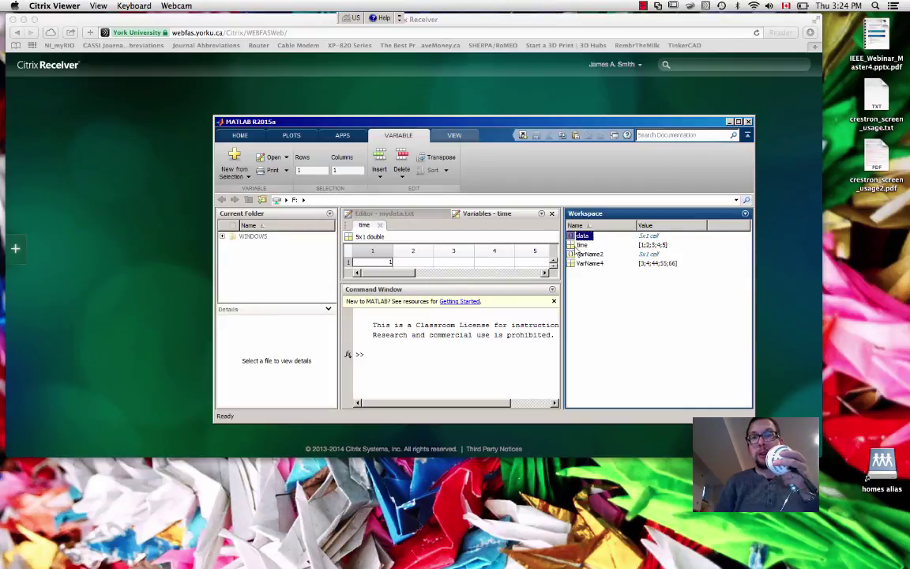